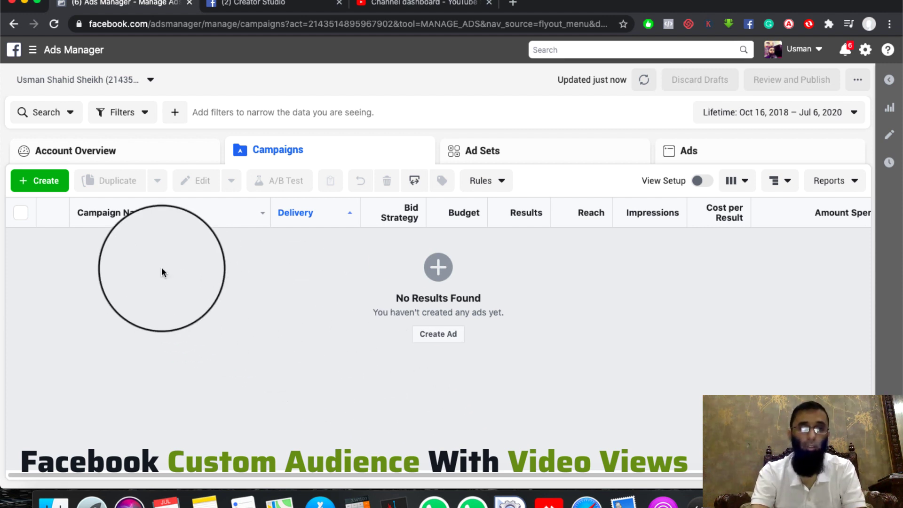
Expand the Ads Manager tools menu and browse the full list of tools.
left_click(47, 53)
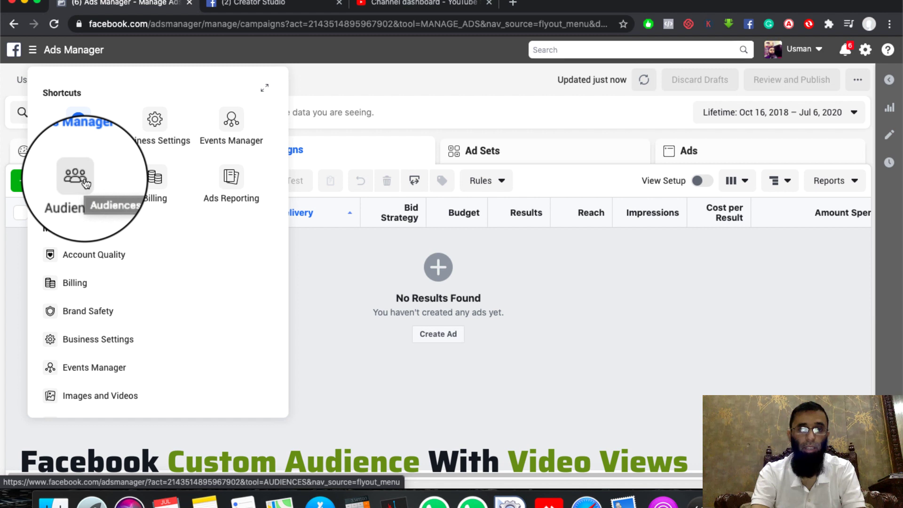
left_click(265, 89)
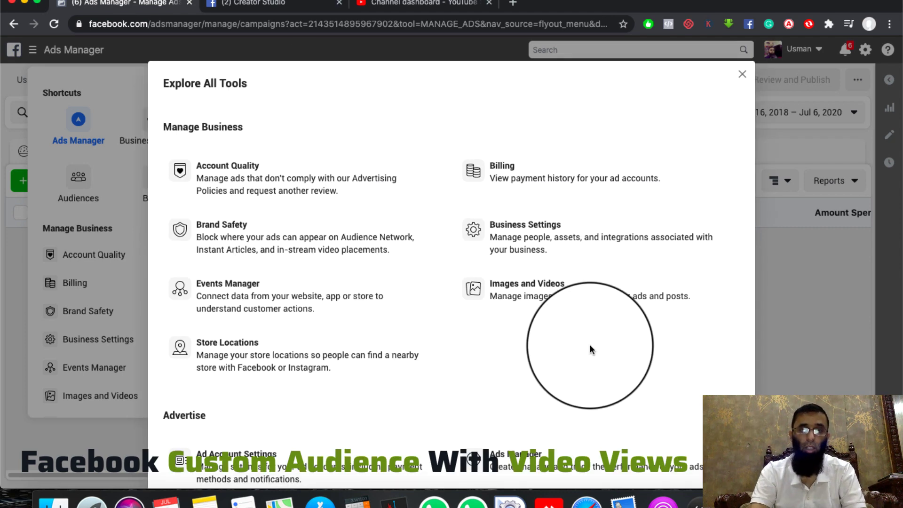
scroll(471, 438, "down", 4)
scroll(361, 380, "down", 3)
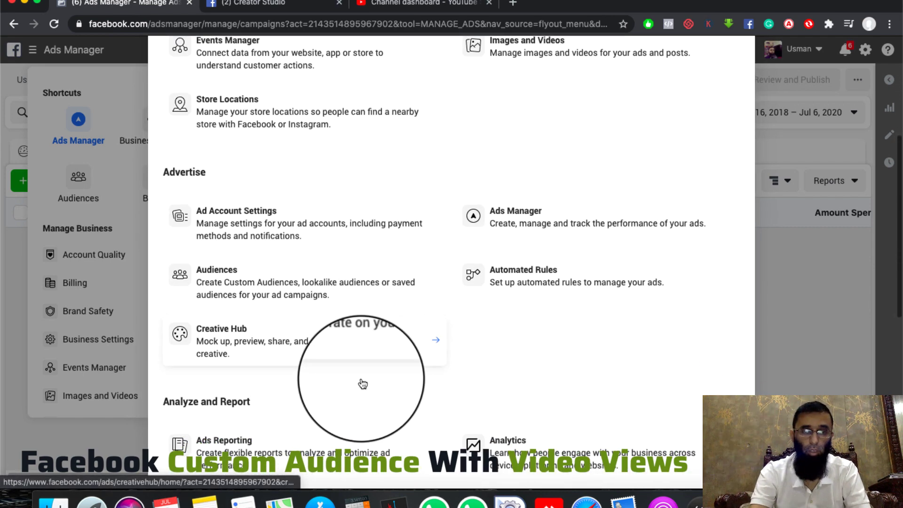
scroll(361, 380, "up", 7)
scroll(361, 382, "up", 2)
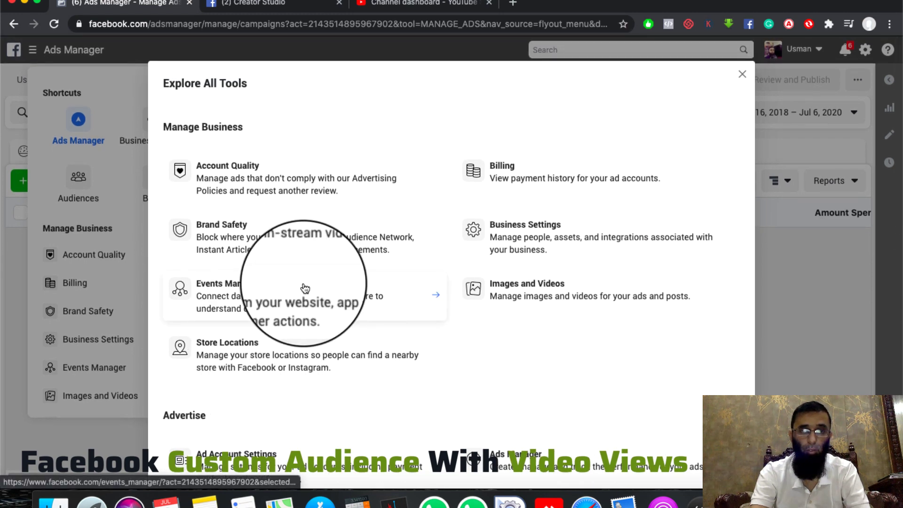
scroll(363, 339, "down", 3)
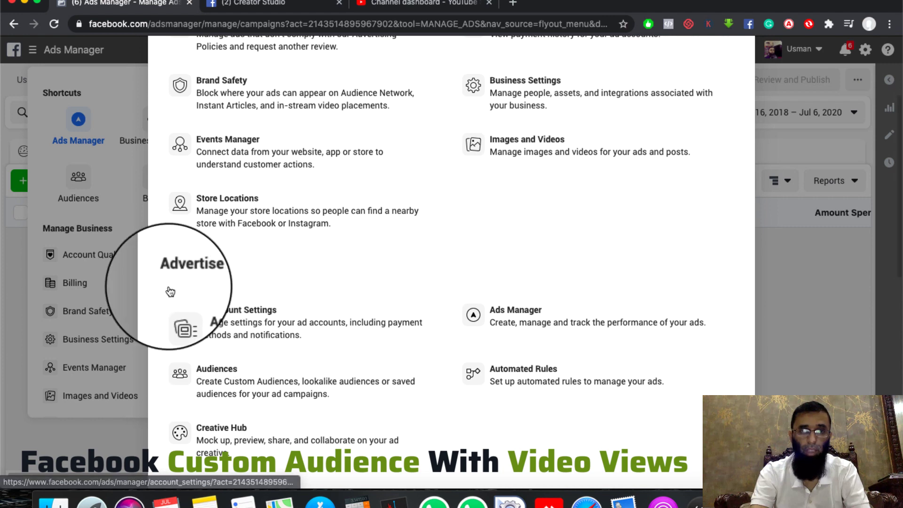
scroll(212, 366, "down", 2)
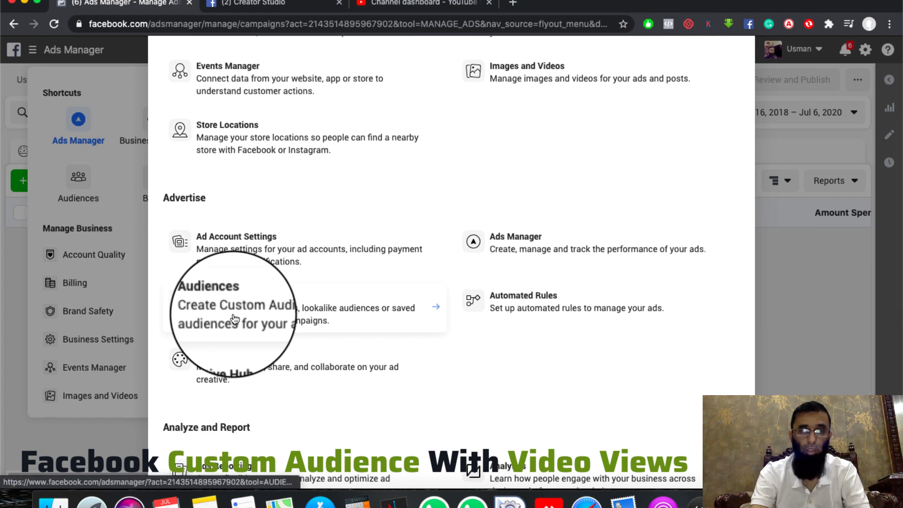
scroll(526, 242, "up", 4)
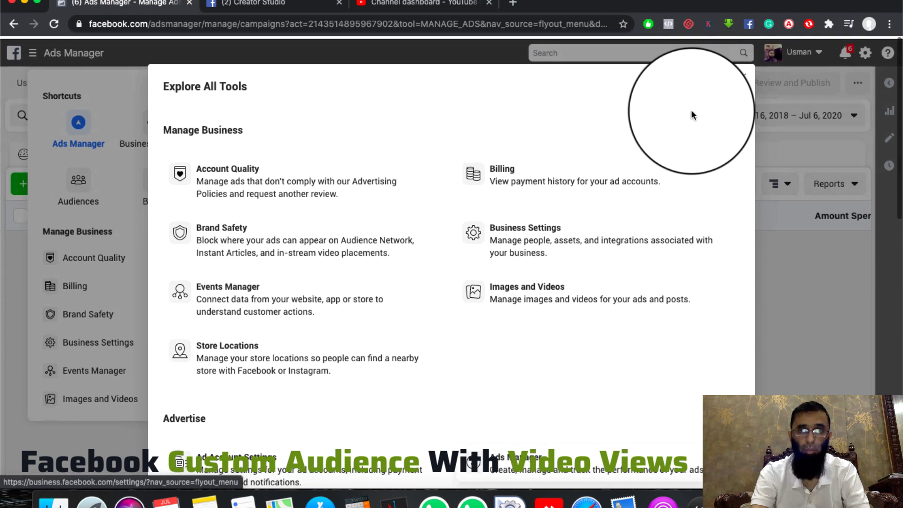
Close the full tools list and go to the Audiences page from the menu.
left_click(745, 76)
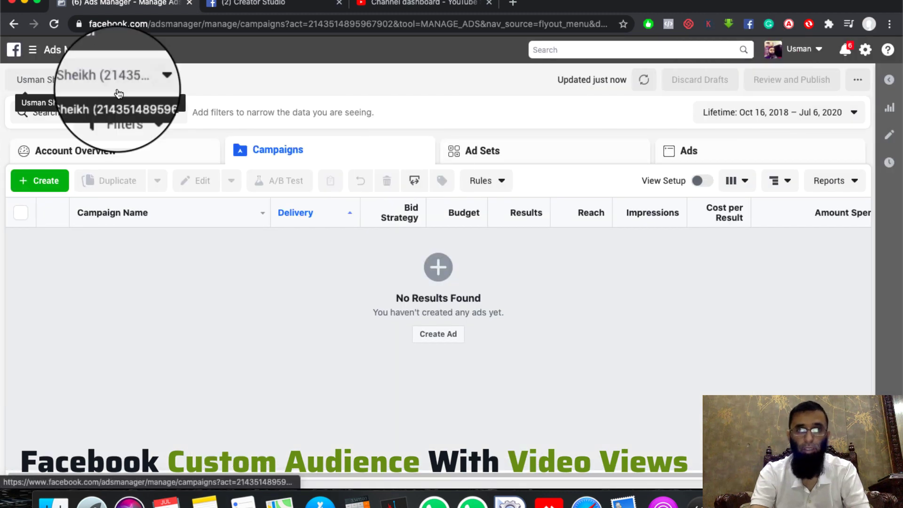
left_click(64, 57)
left_click(79, 176)
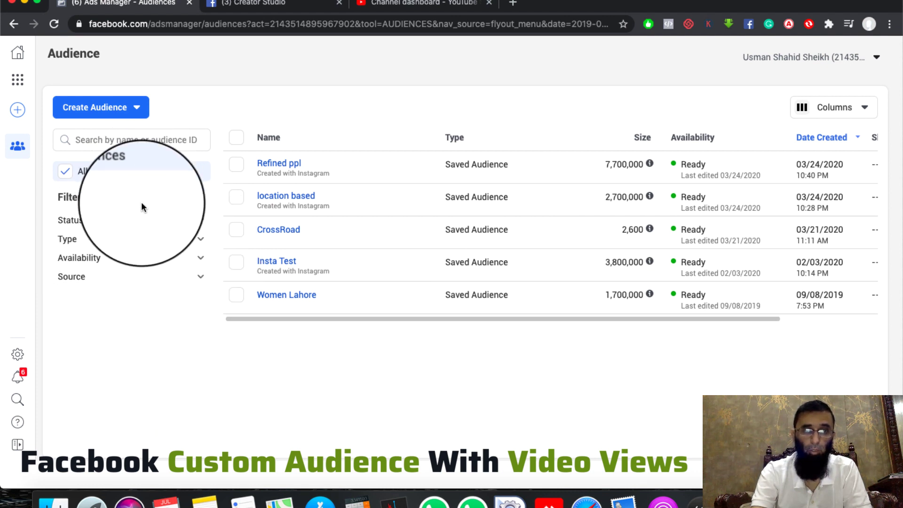
Choose Custom Audience from the Create Audience dropdown.
left_click(137, 110)
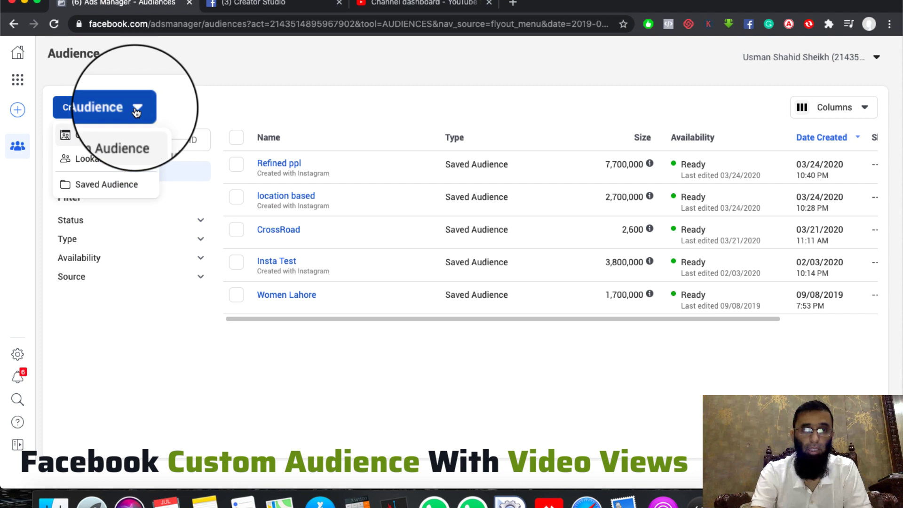
left_click(121, 146)
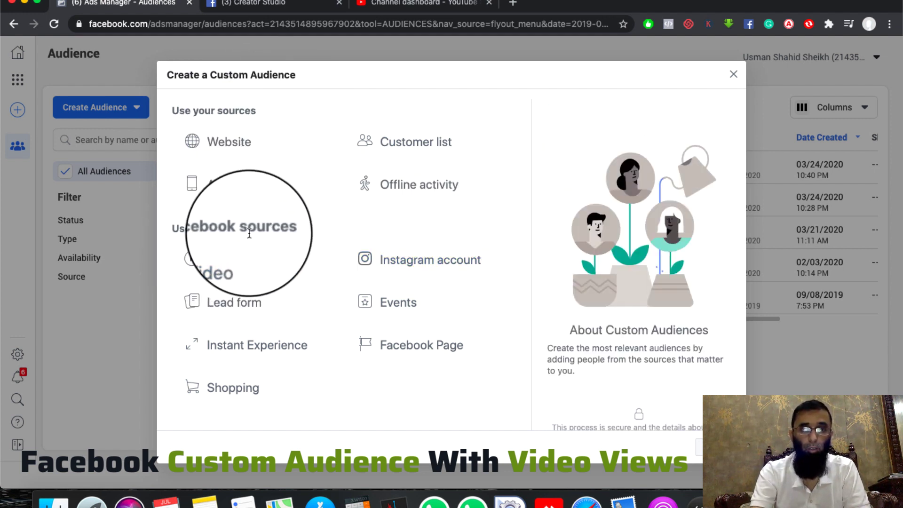
Use Video as the source and target people who watched 25% of your video.
left_click(223, 263)
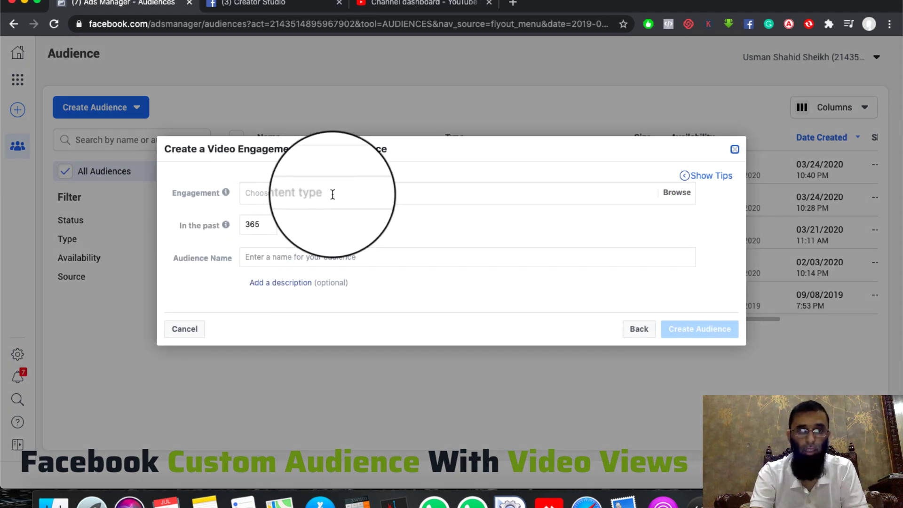
left_click(333, 194)
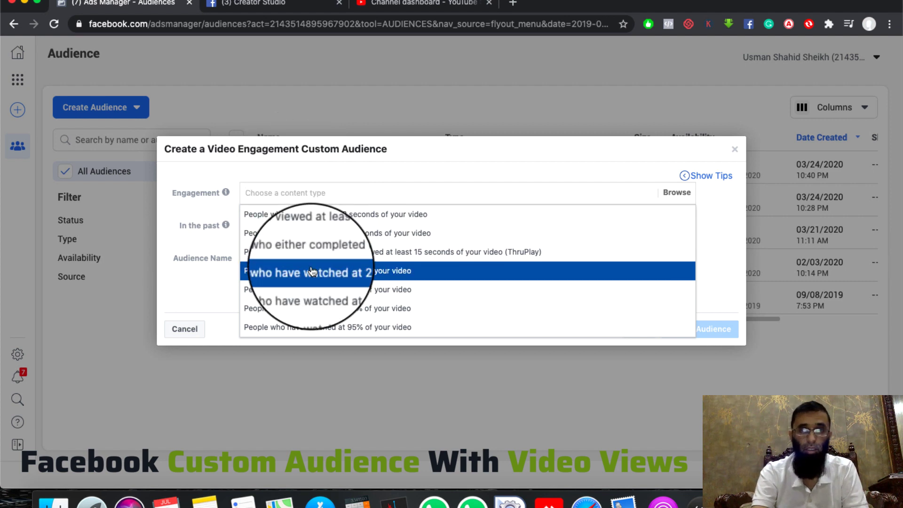
left_click(360, 166)
left_click(333, 199)
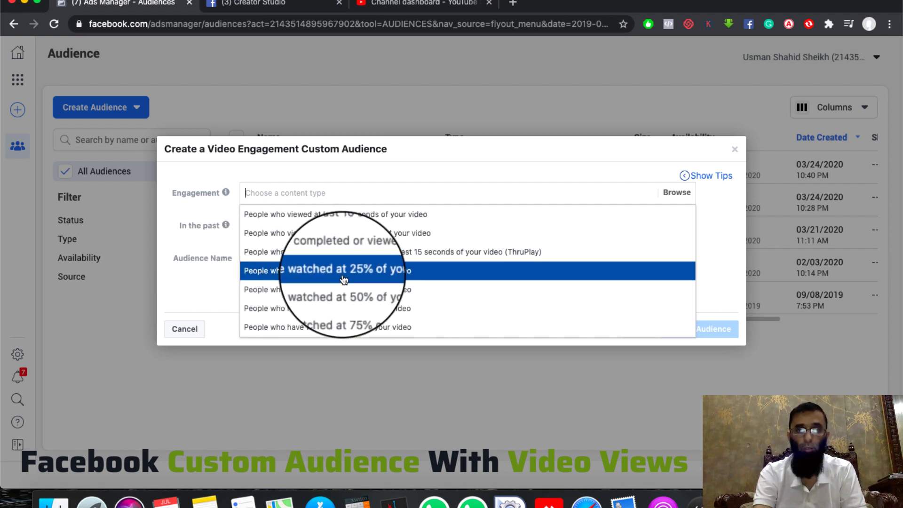
left_click(396, 277)
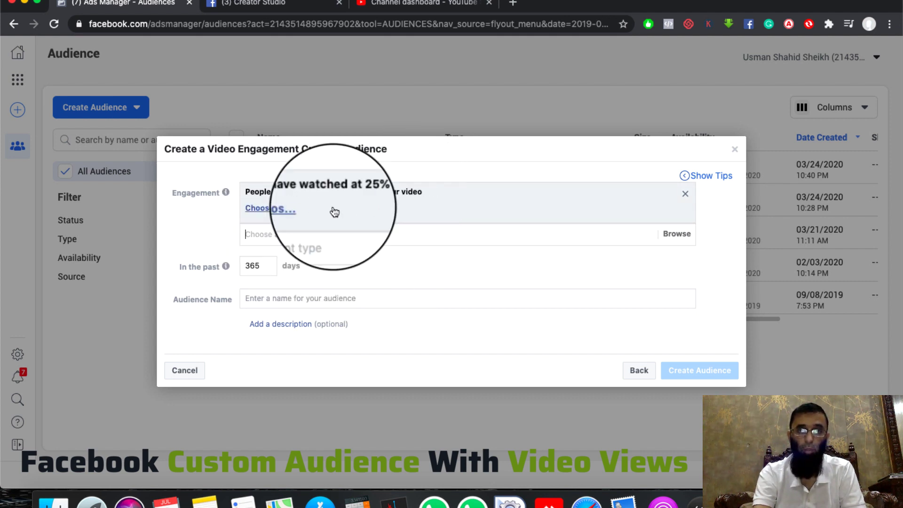
Open Select Videos and switch to the videos of the searched Facebook Page.
left_click(289, 210)
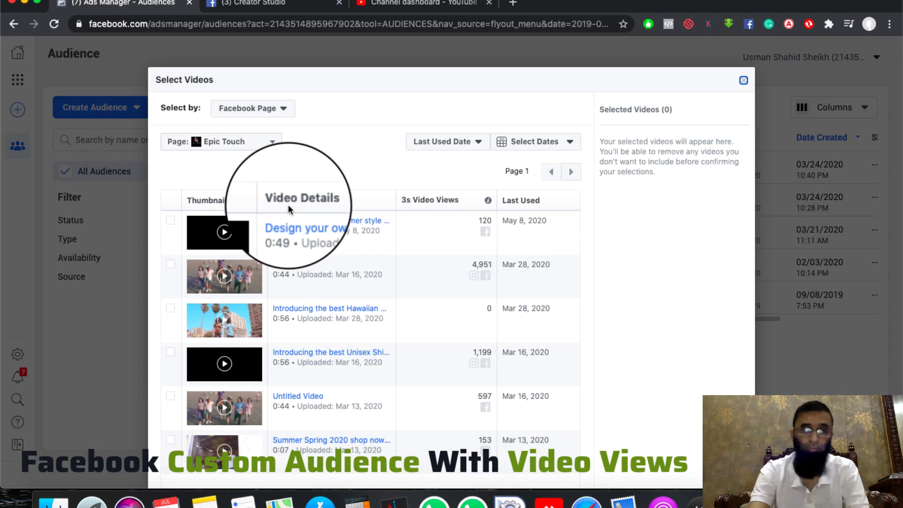
left_click(216, 141)
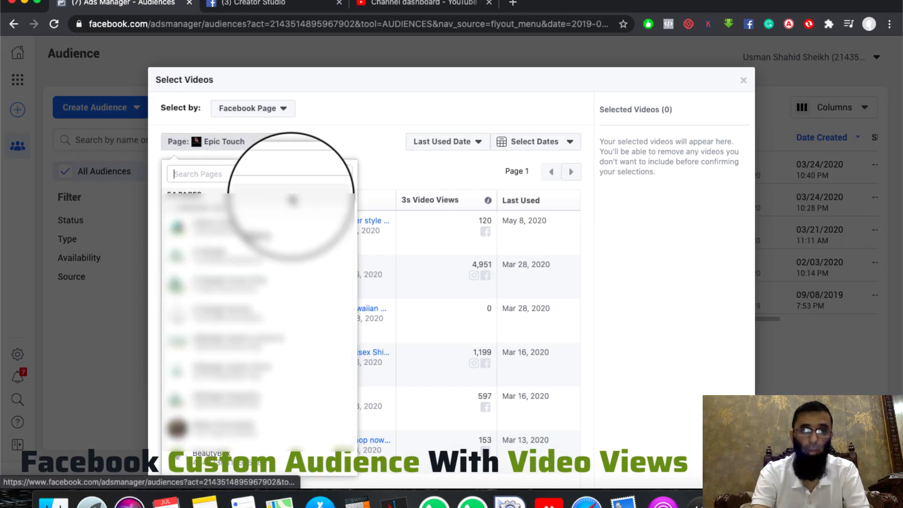
type("usman")
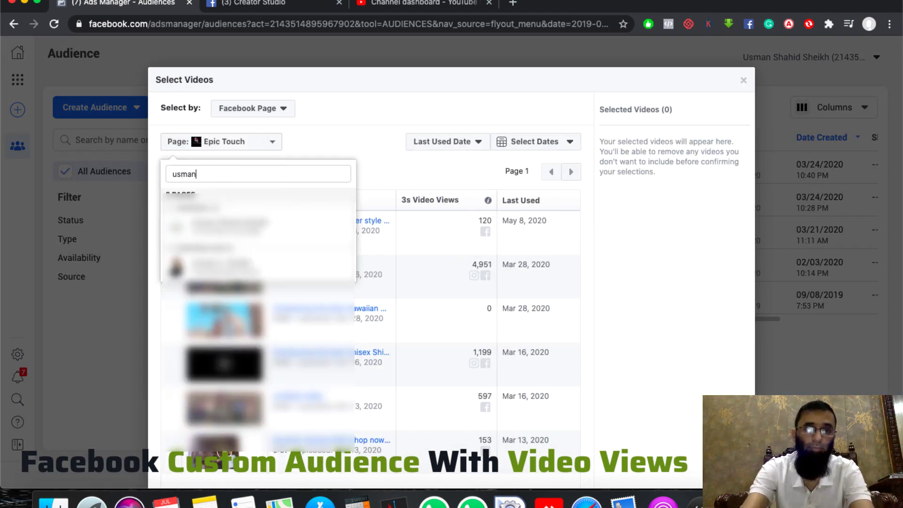
left_click(222, 271)
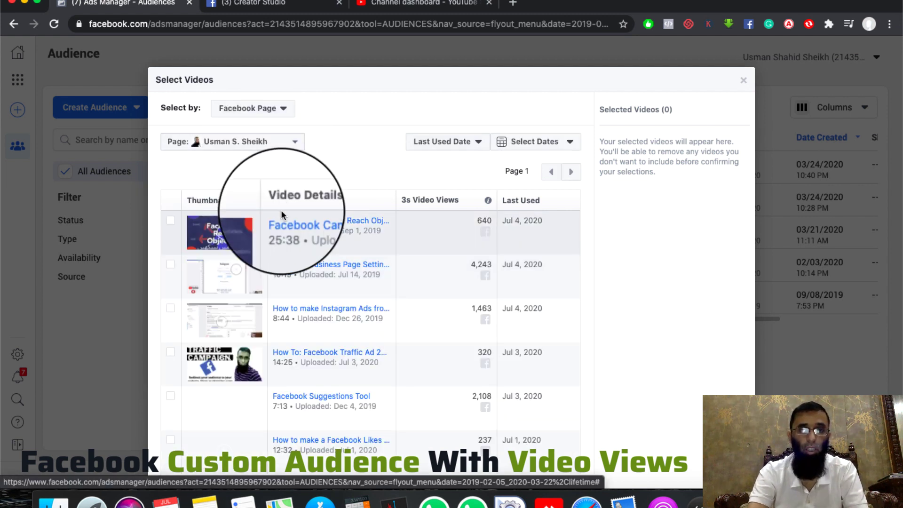
Keep sorting by last used date, then page through the videos and back to Page 1.
scroll(312, 343, "down", 2)
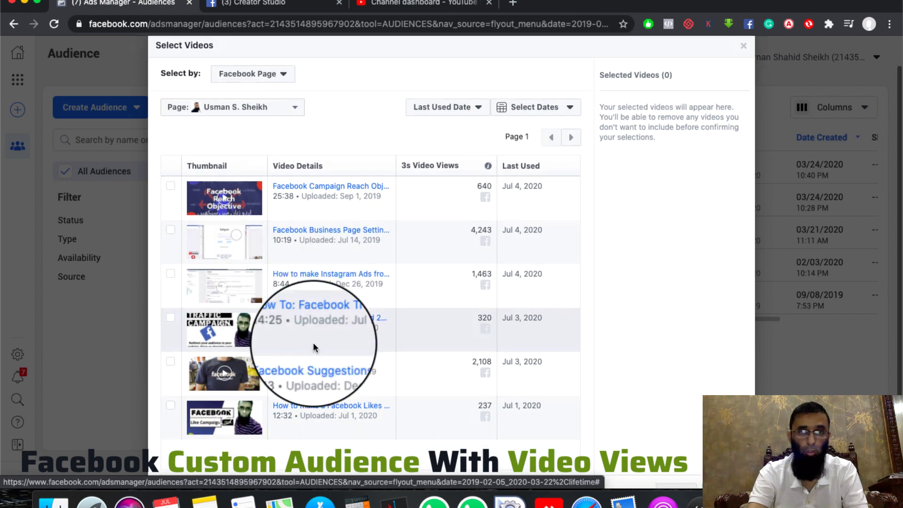
left_click(475, 142)
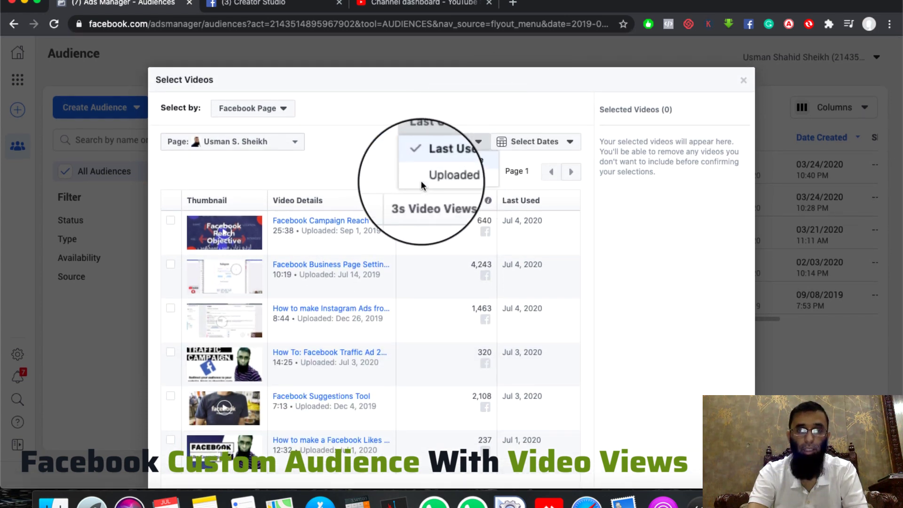
left_click(421, 181)
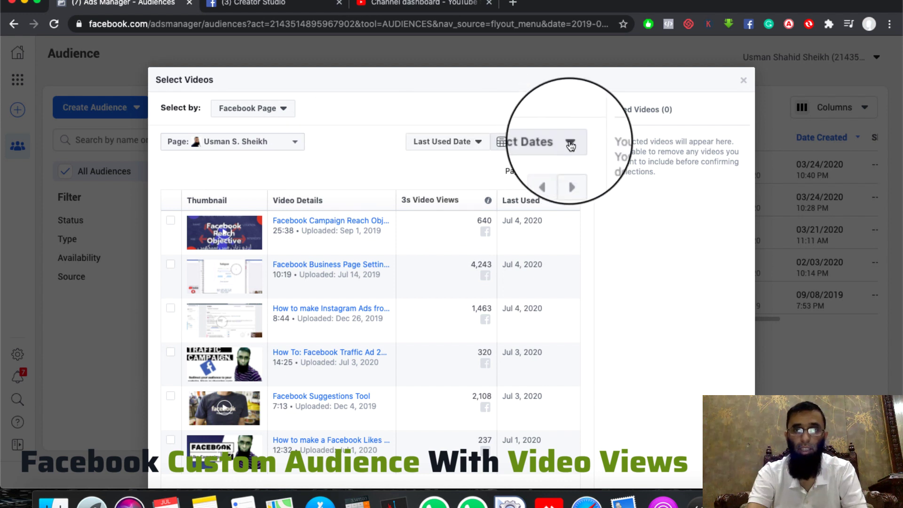
left_click(569, 142)
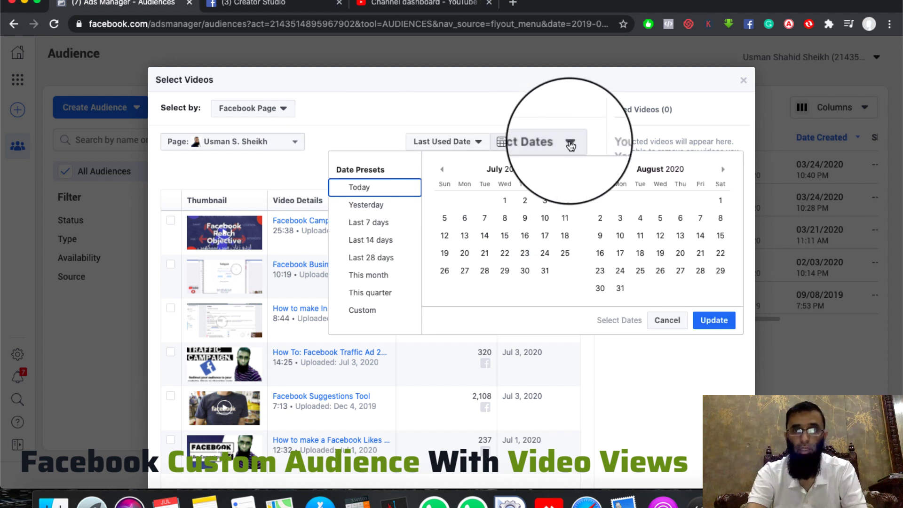
left_click(505, 124)
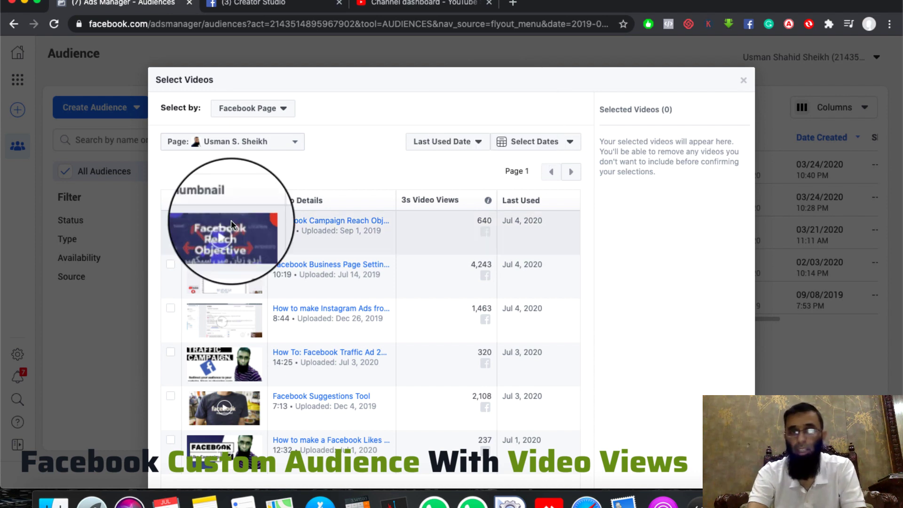
scroll(245, 335, "down", 3)
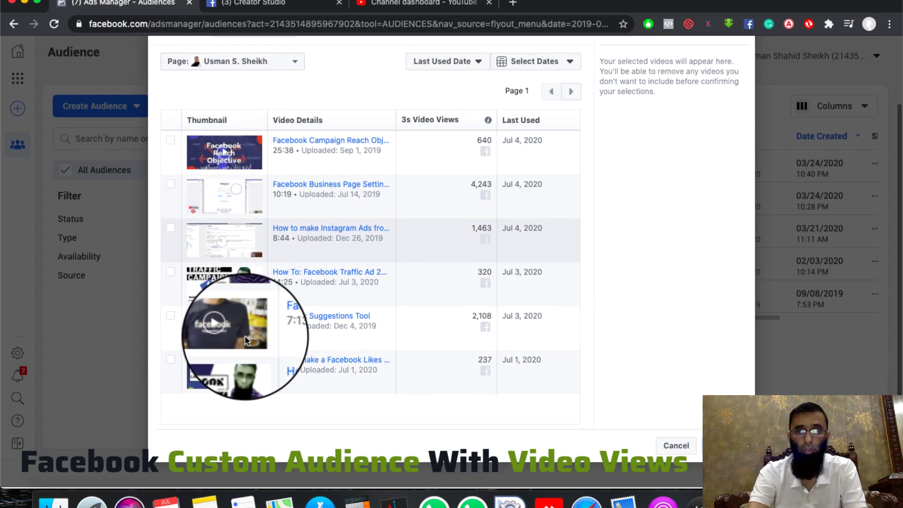
scroll(245, 335, "up", 3)
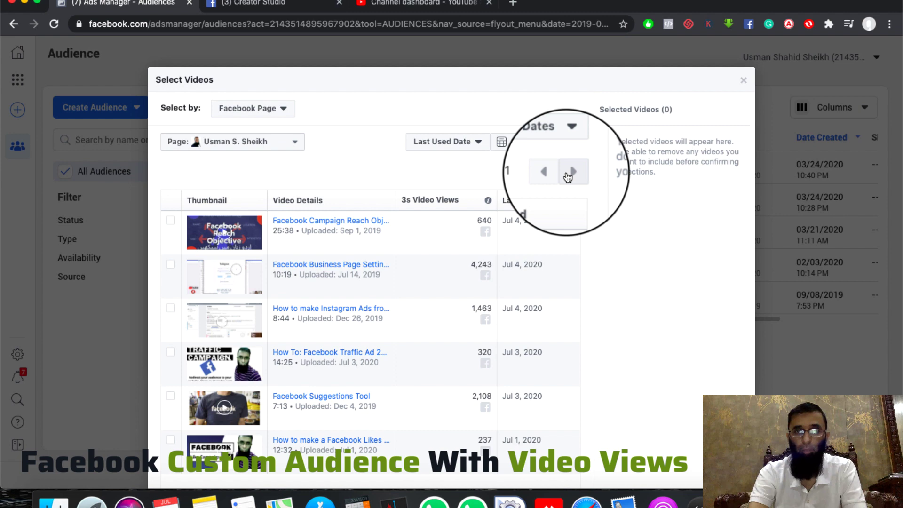
left_click(568, 174)
left_click(567, 172)
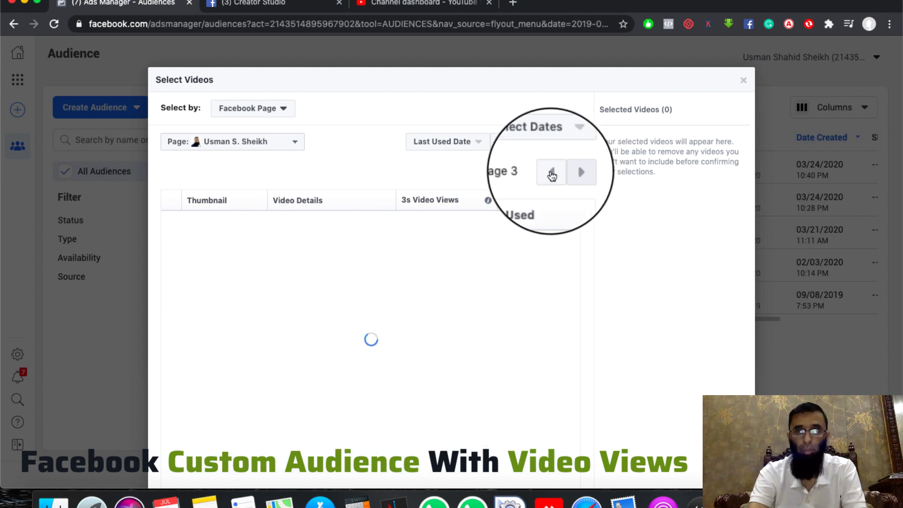
left_click(552, 173)
left_click(552, 173)
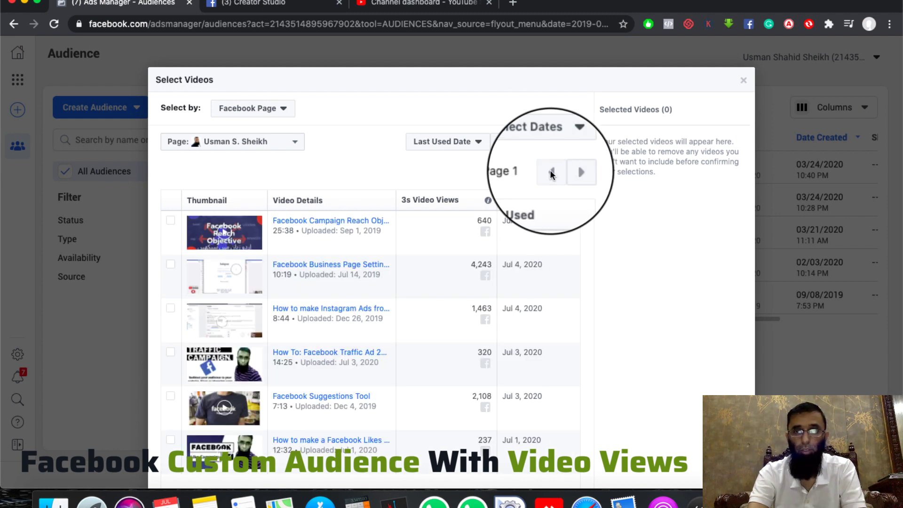
Tick all six Page 1 videos, including Facebook Suggestions Tool and Facebook Campaign Reach.
left_click(170, 220)
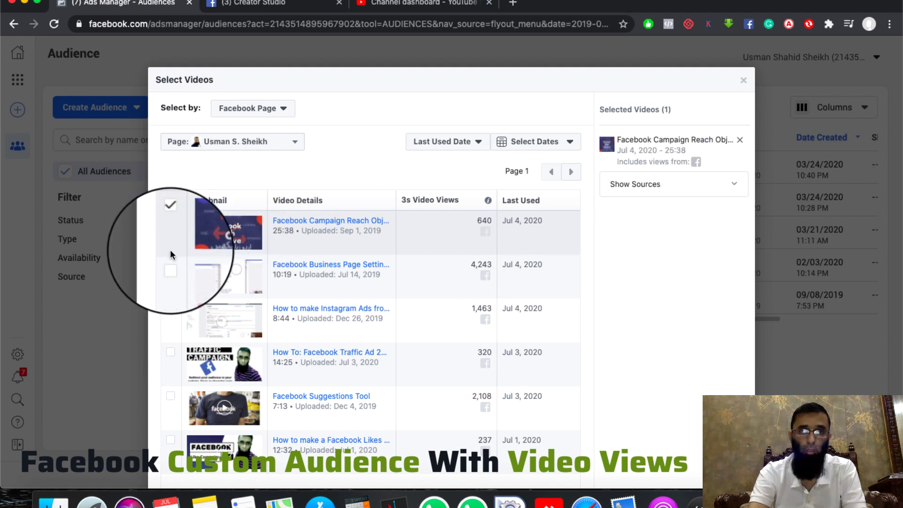
left_click(171, 265)
left_click(171, 311)
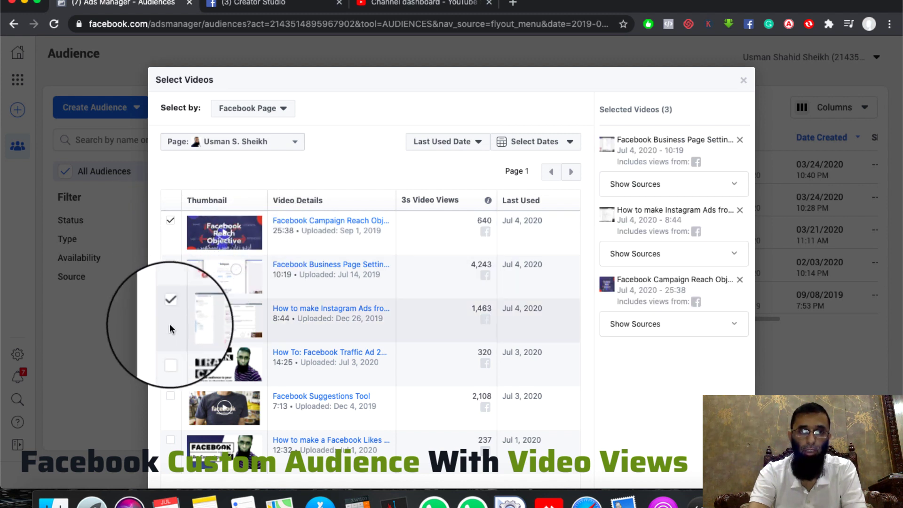
left_click(171, 365)
left_click(171, 397)
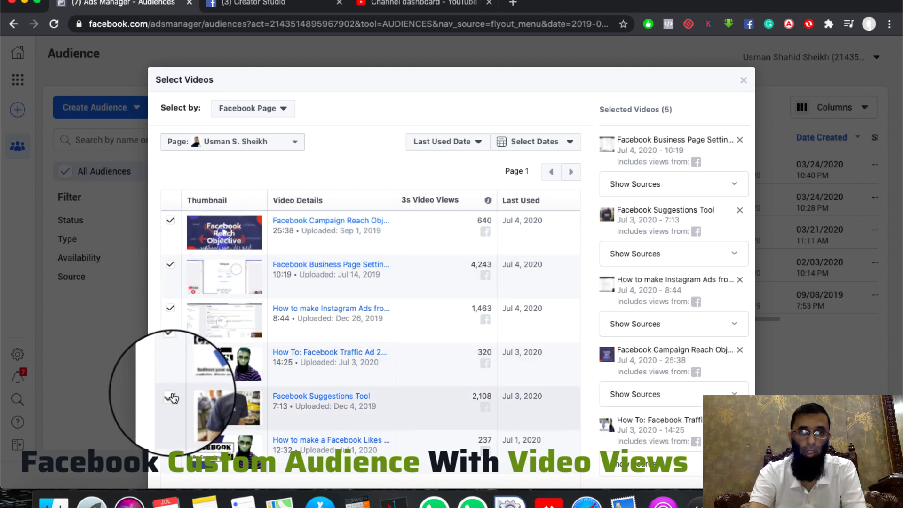
left_click(170, 439)
scroll(425, 418, "down", 2)
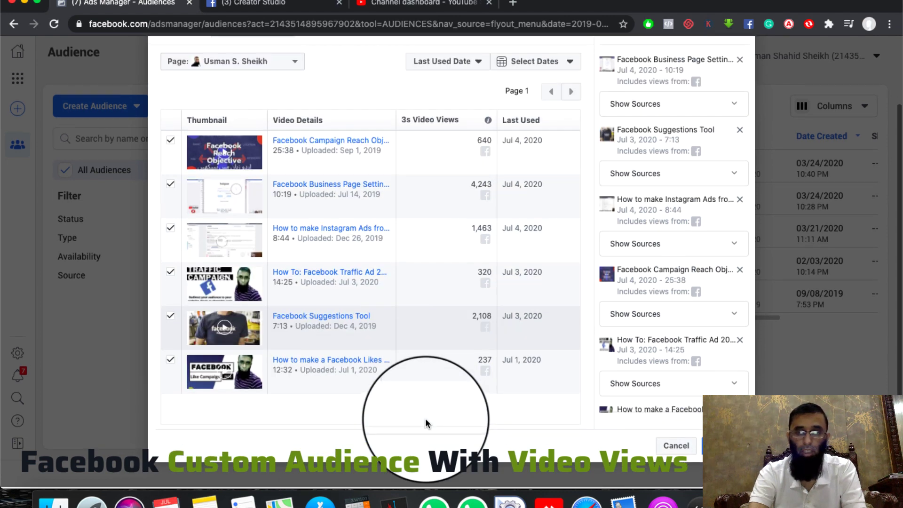
Confirm the six selected videos and keep the 'In the past' period at 365 days.
left_click(700, 447)
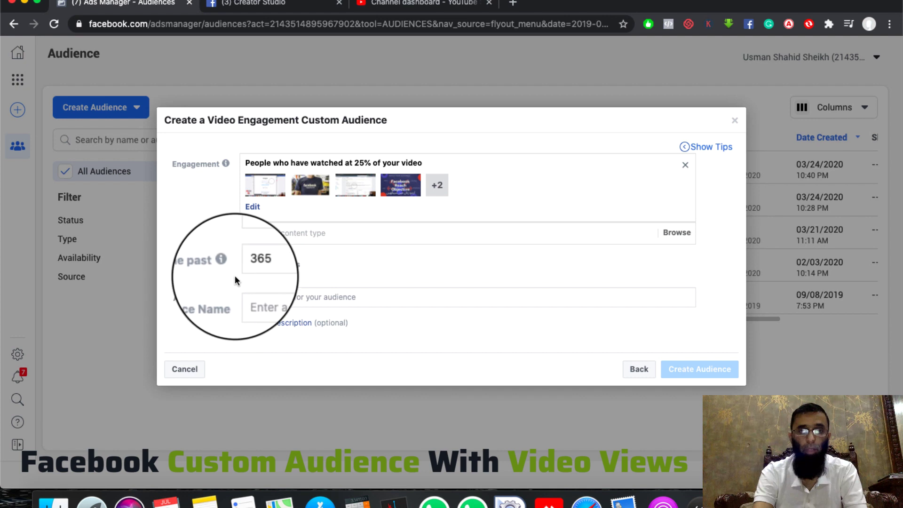
double_click(263, 264)
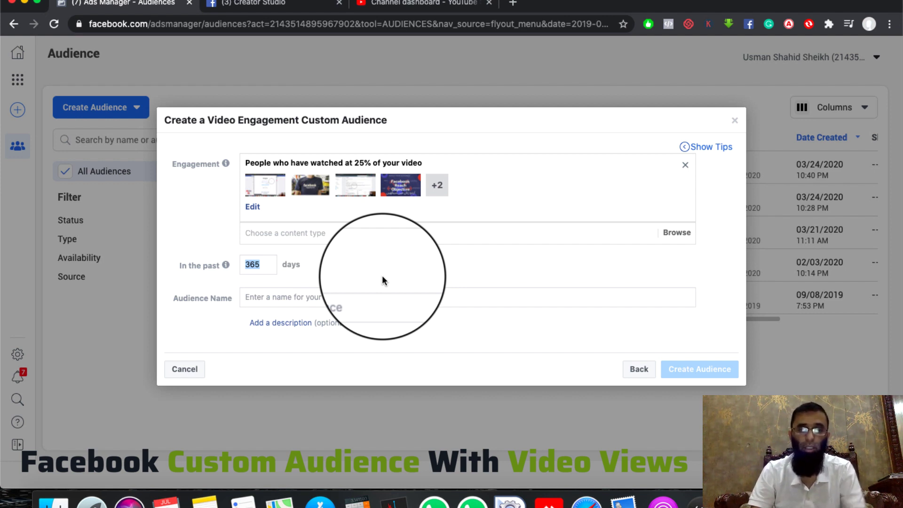
type("30")
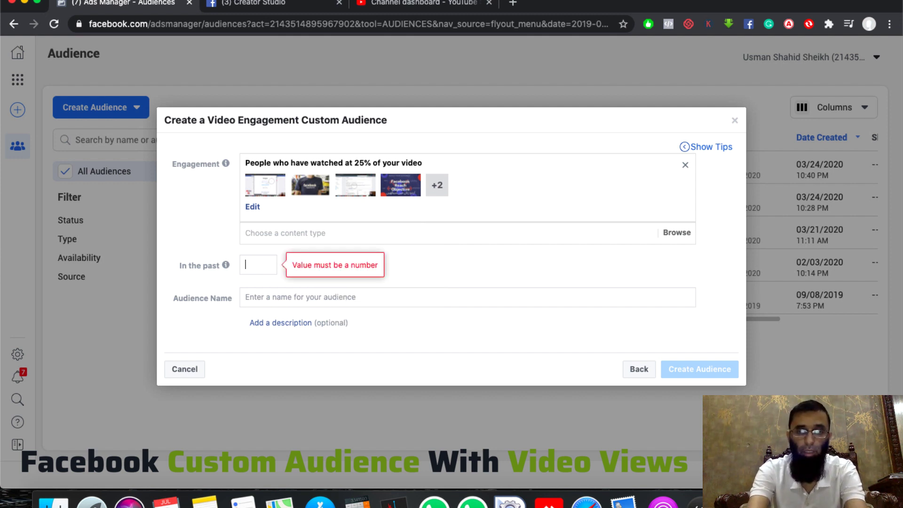
type("365")
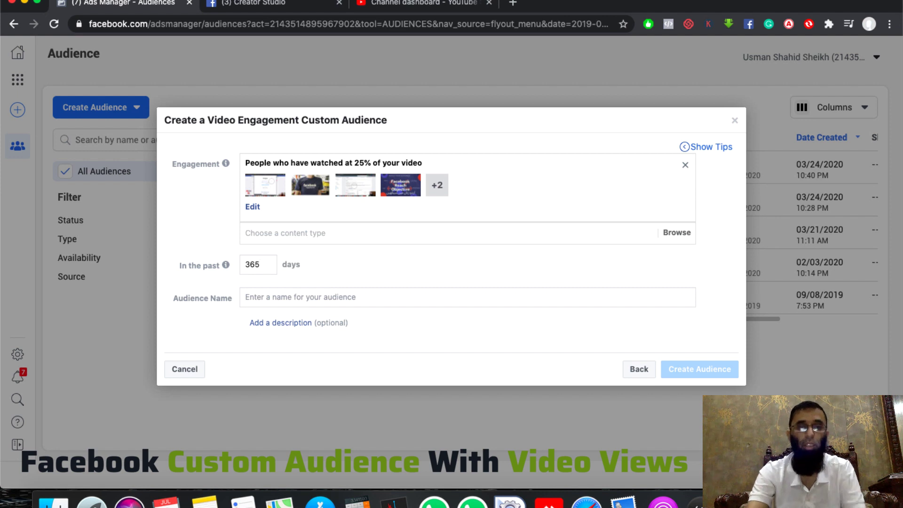
double_click(270, 267)
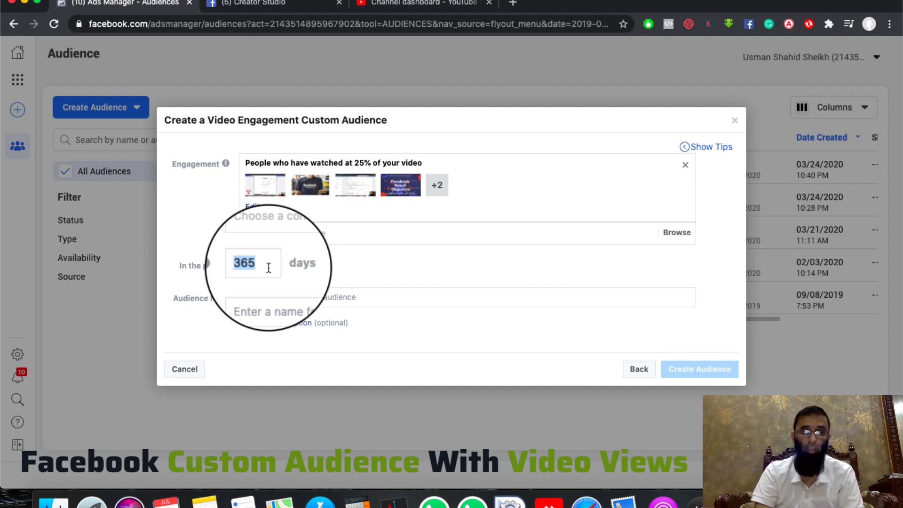
mouse_move(226, 265)
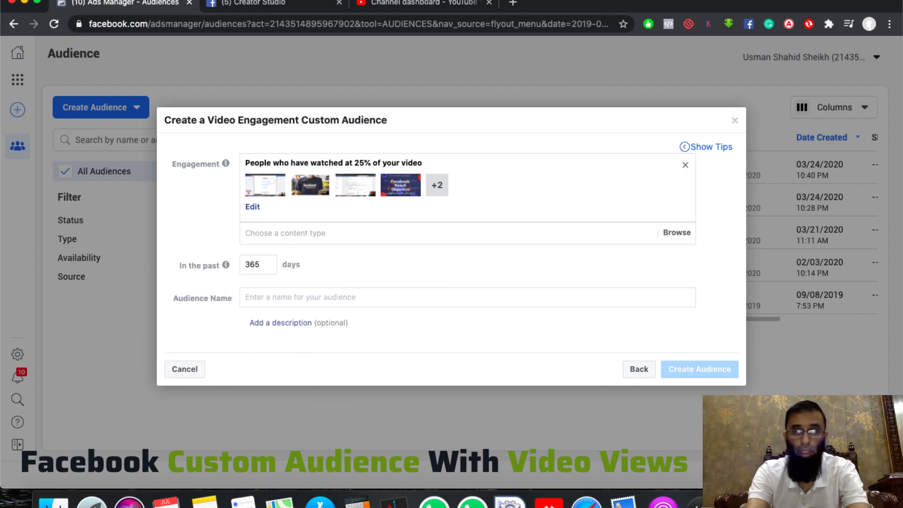
Name the audience '25% Video Views' and create it.
type("25% Video Views")
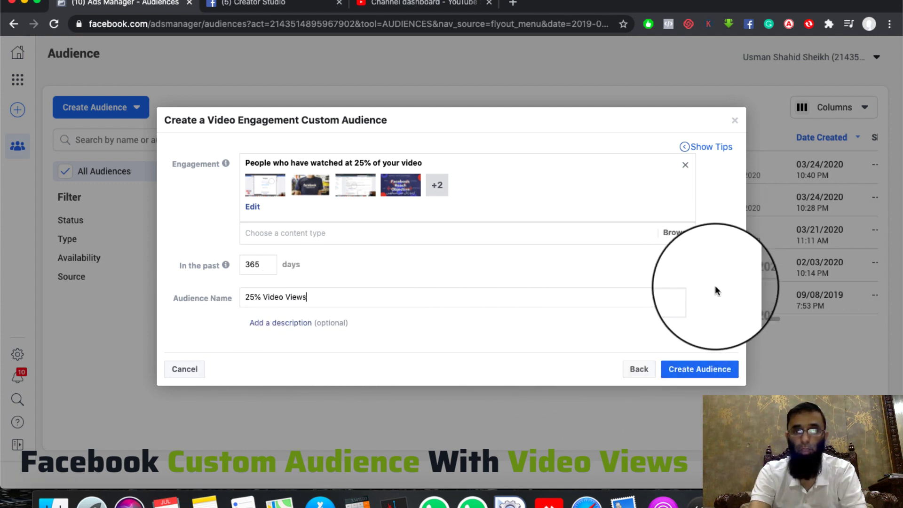
left_click(717, 371)
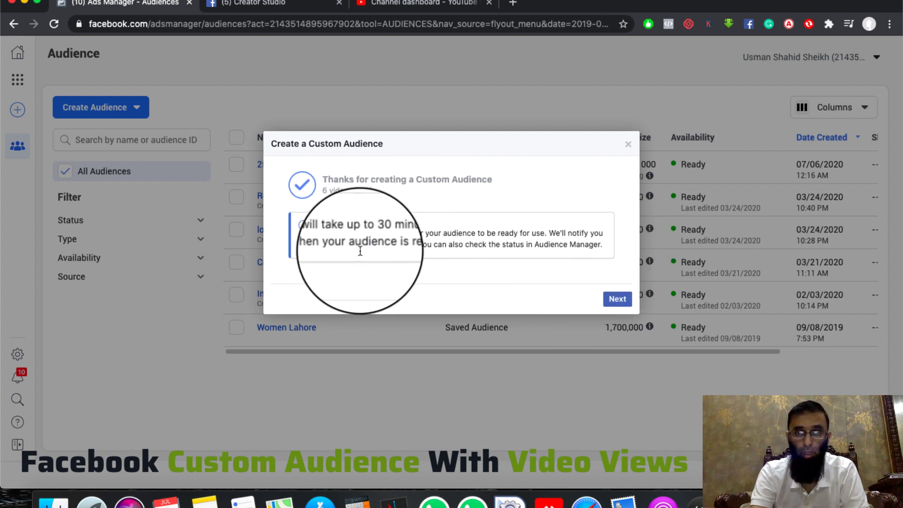
Continue past the confirmation and choose 'Expand your audience' to start a lookalike.
left_click(617, 298)
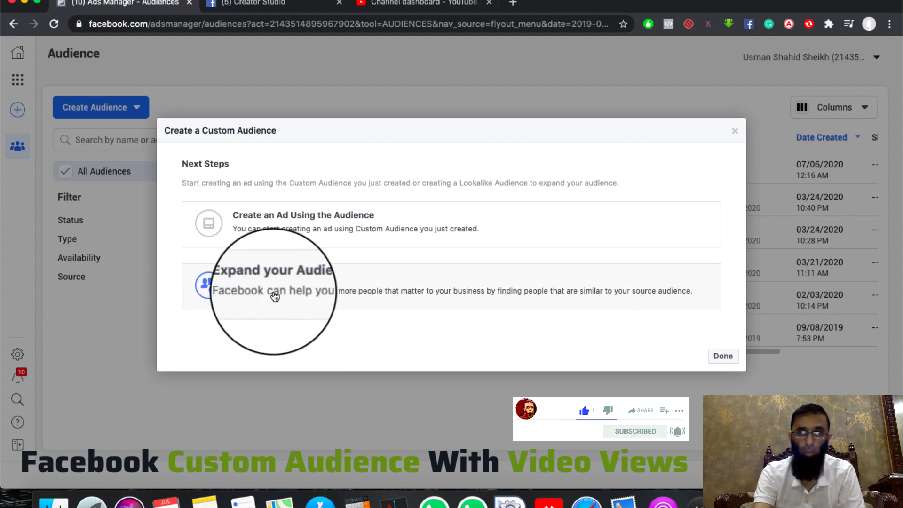
left_click(329, 295)
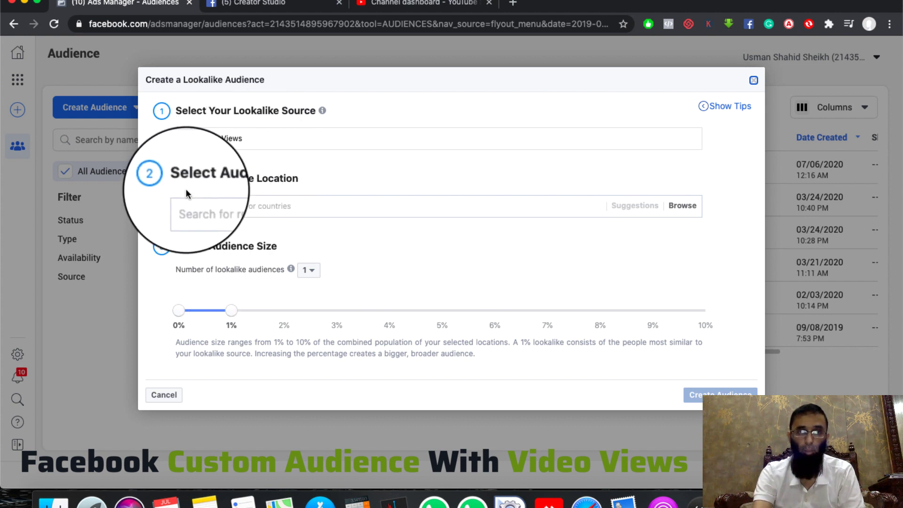
Set the lookalike location to Pakistan, keeping the audience size at 1%.
left_click(273, 207)
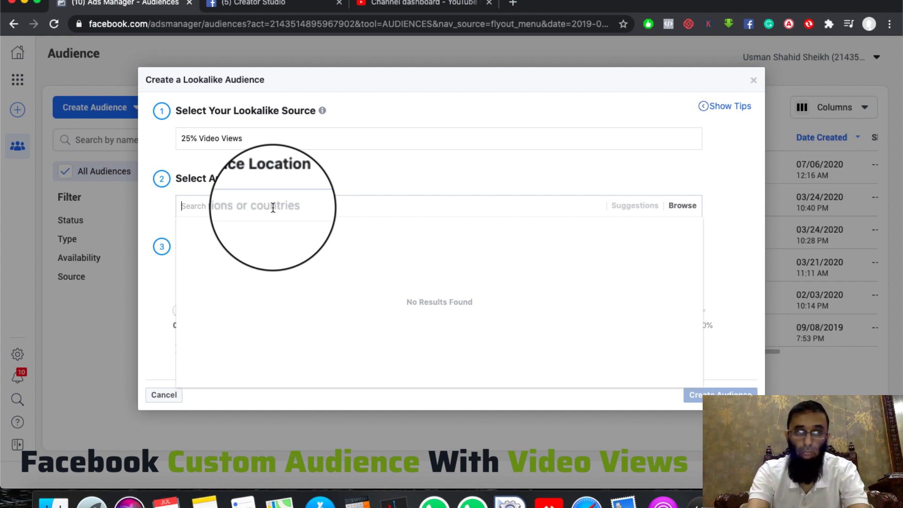
type("Pakistan")
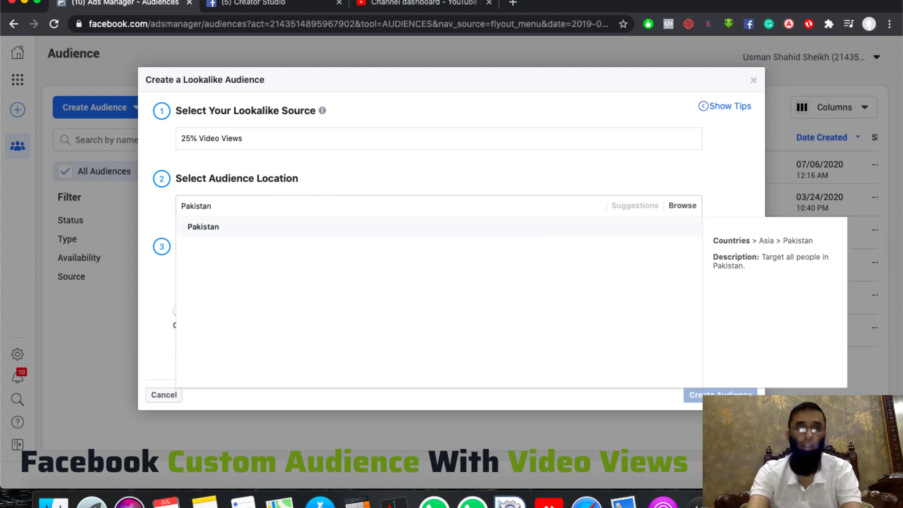
left_click(300, 220)
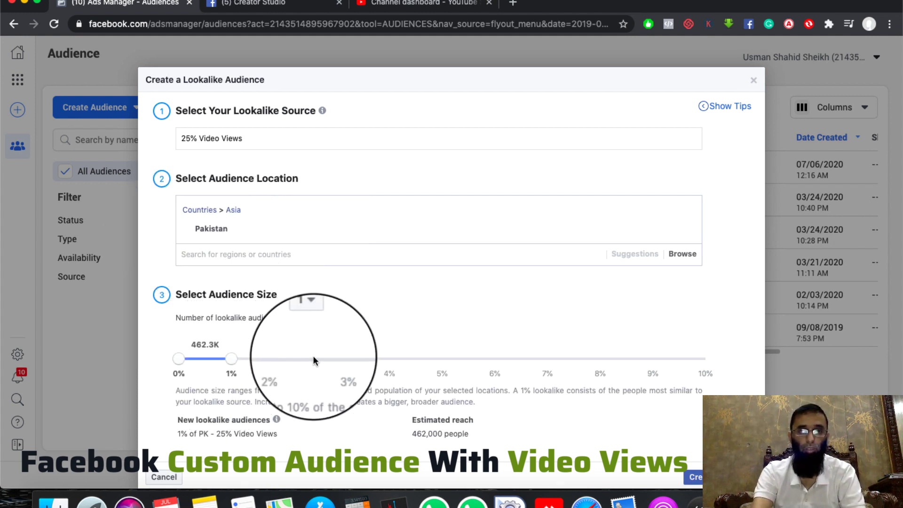
scroll(312, 354, "down", 1)
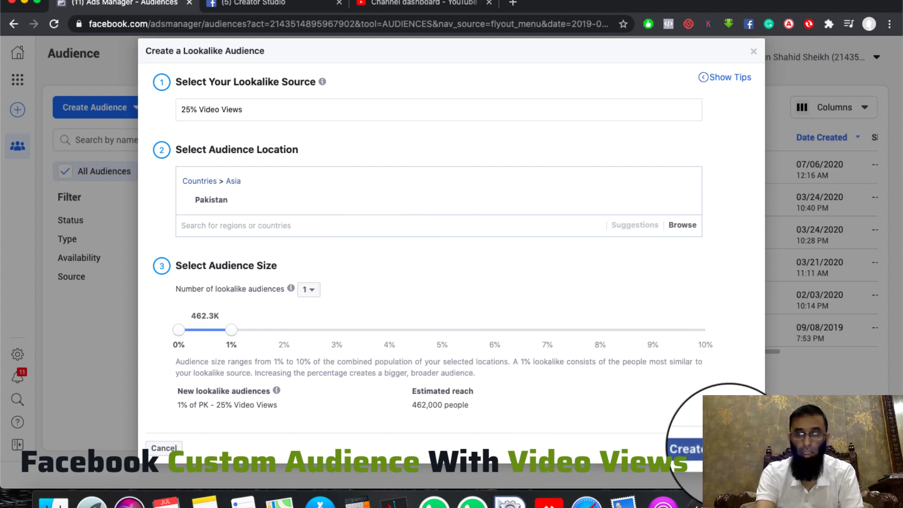
Create the lookalike and check 'Lookalike (PK, 1%) - 25% Video Views' in the Audiences list.
left_click(713, 448)
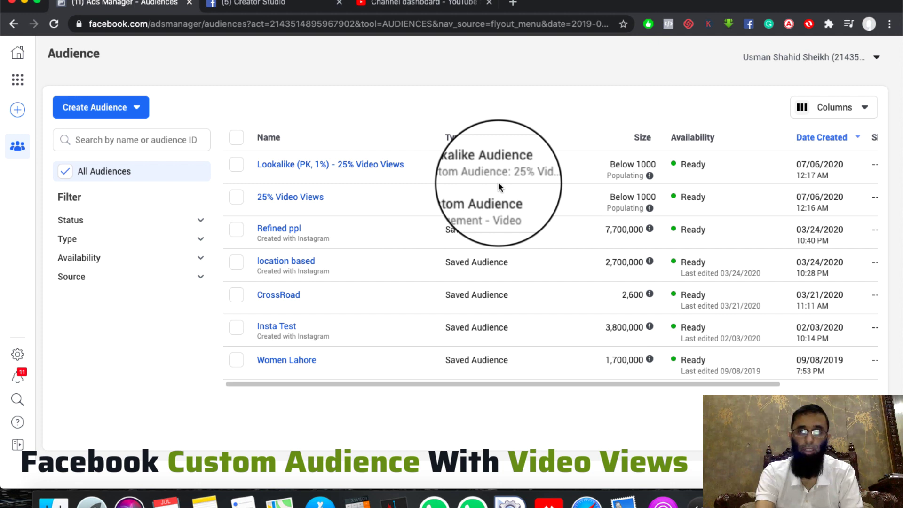
mouse_move(265, 167)
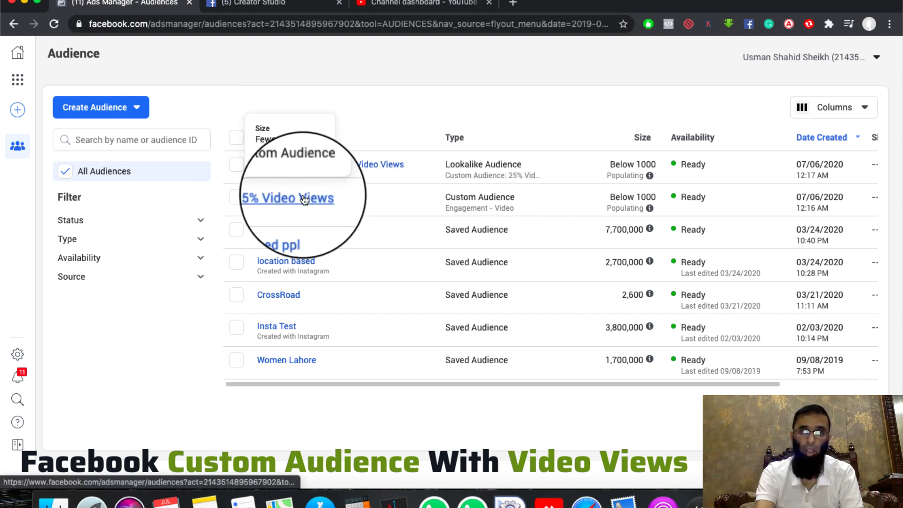